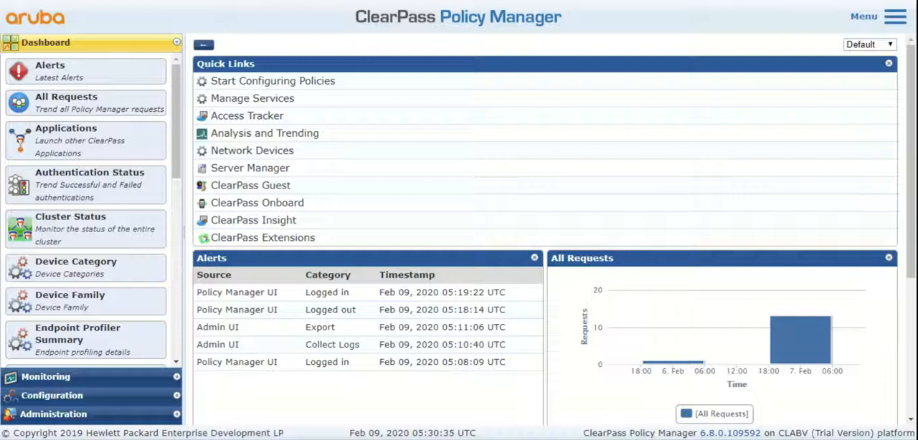
- Start a new admin user with the user ID airowire_admin and the name Airowire Administrators
click(129, 419)
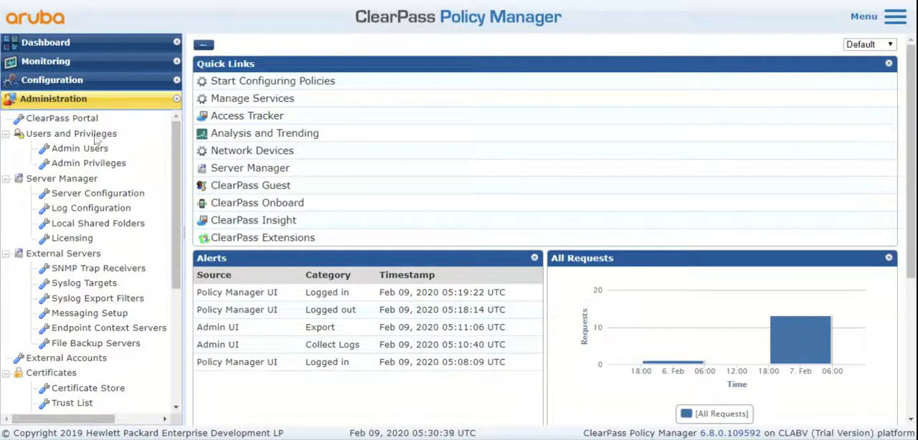
click(94, 152)
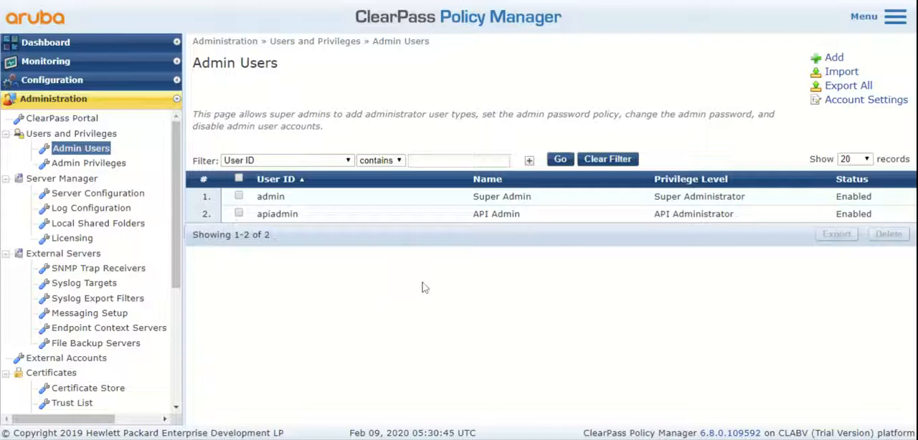
click(834, 58)
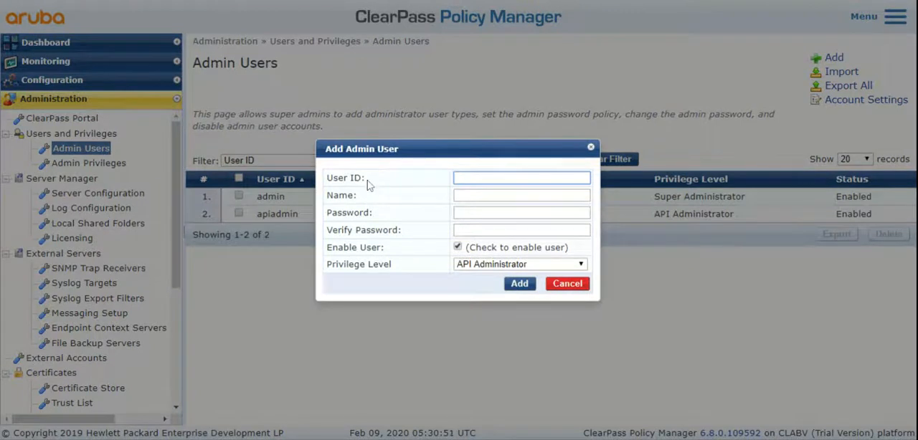
drag(368, 181, 329, 181)
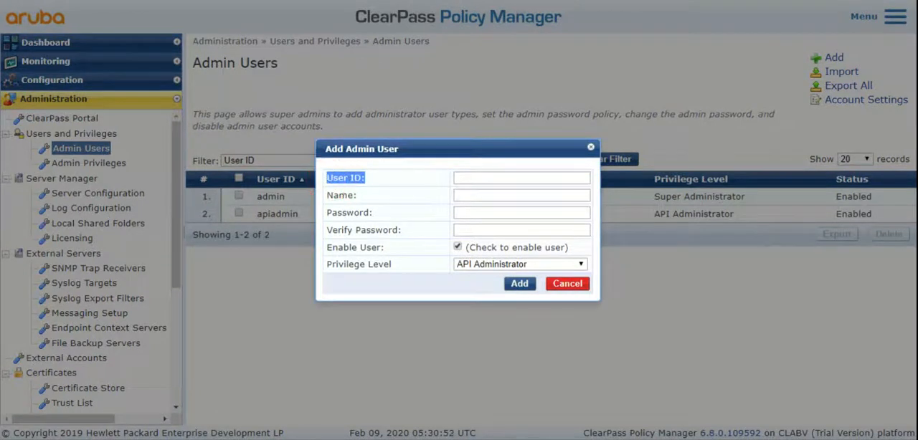
click(470, 179)
click(471, 179)
text(airo)
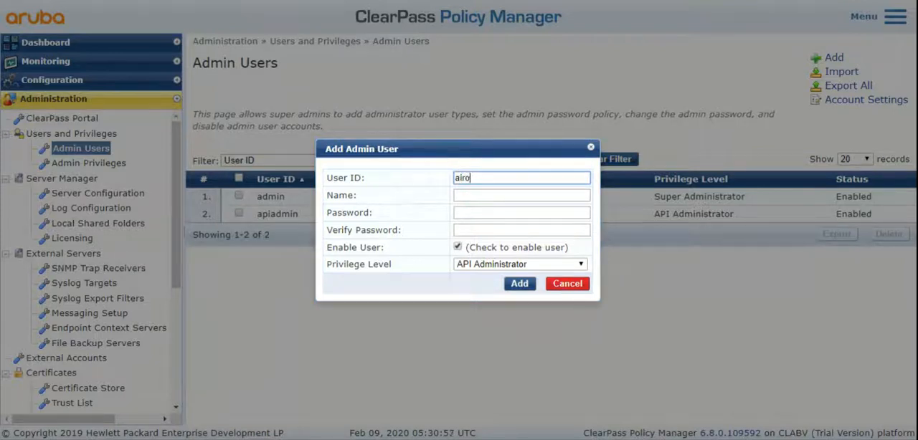
text(wire_admin)
key(Tab)
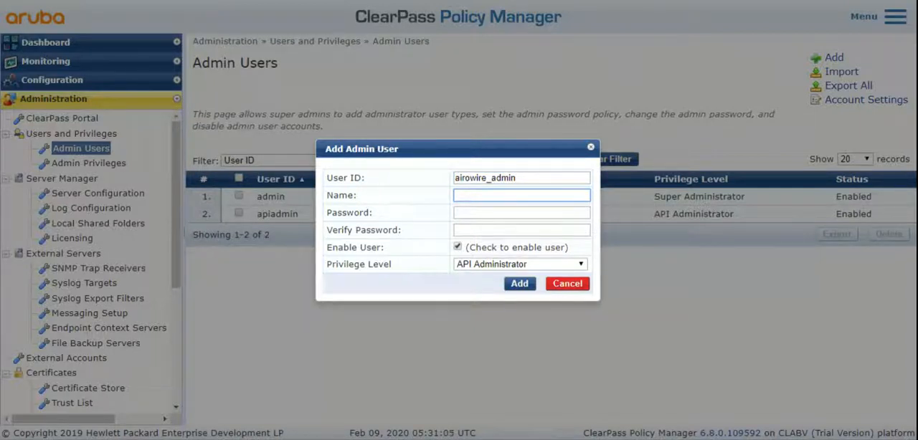
text(Airowire Administrators)
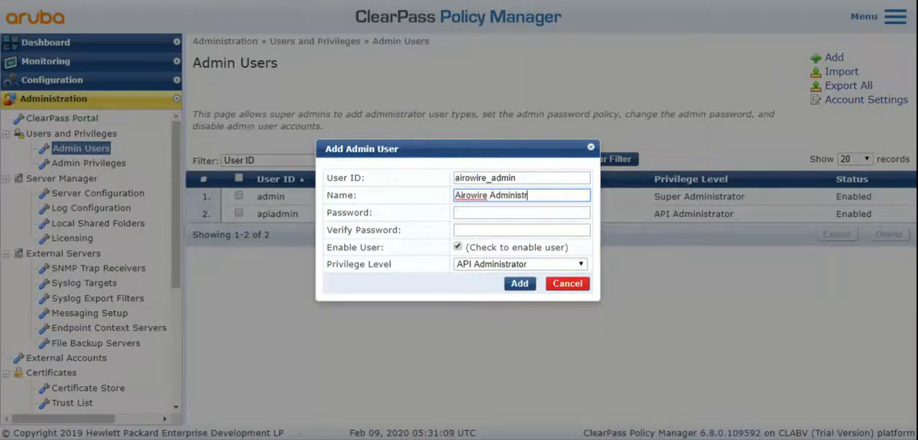
- Enter the new admin user's password and repeat it for verification
key(Tab)
text(***************)
key(Tab)
text(****)
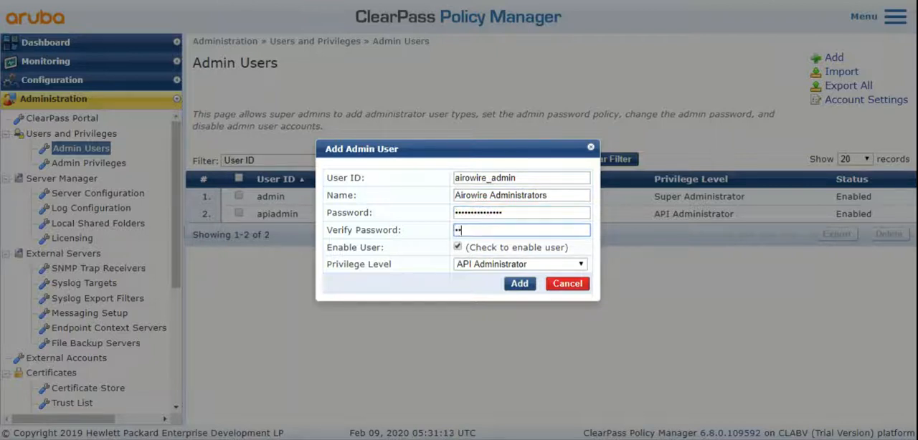
text(**)
- Set the new user's privilege level to Super Administrator and add the user
click(521, 266)
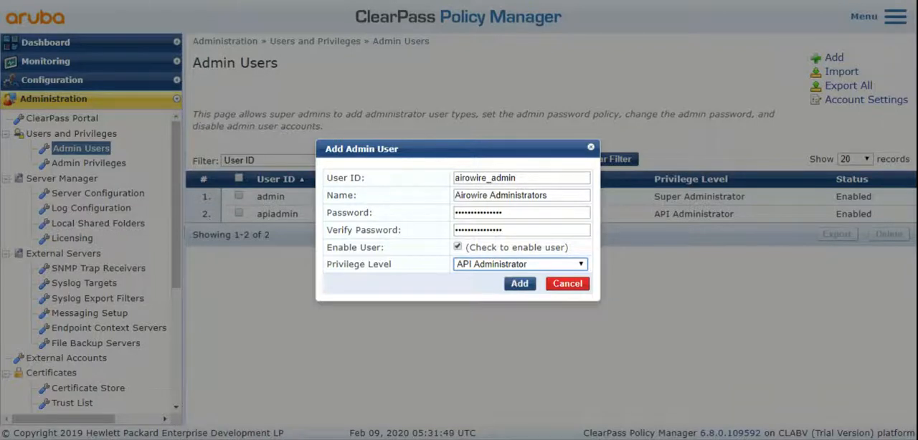
key(Up)
click(528, 178)
drag(526, 180, 415, 182)
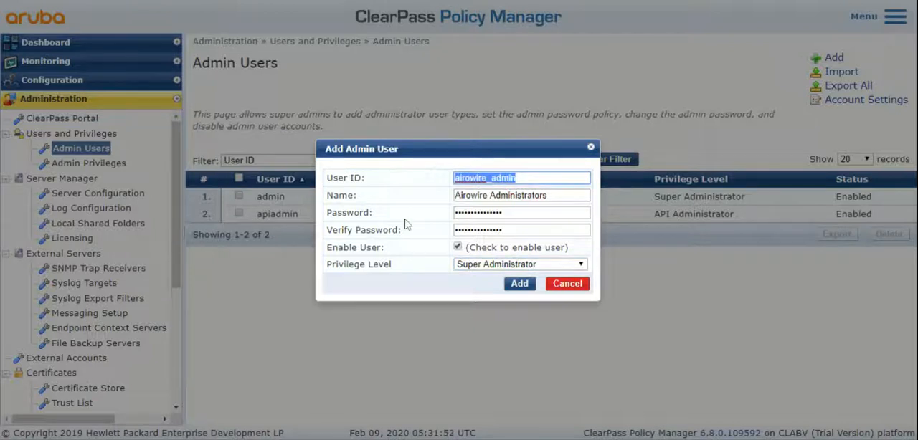
click(521, 285)
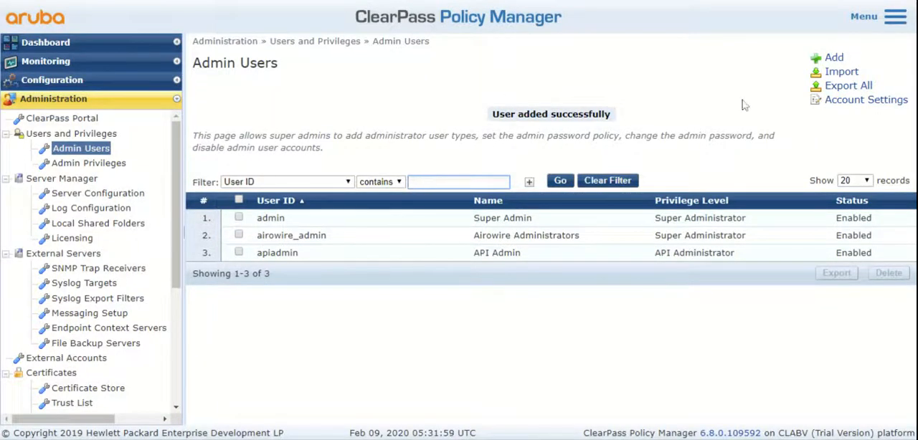
- Review the password policy and account-disabling options in the admin account settings, leaving without saving
click(871, 106)
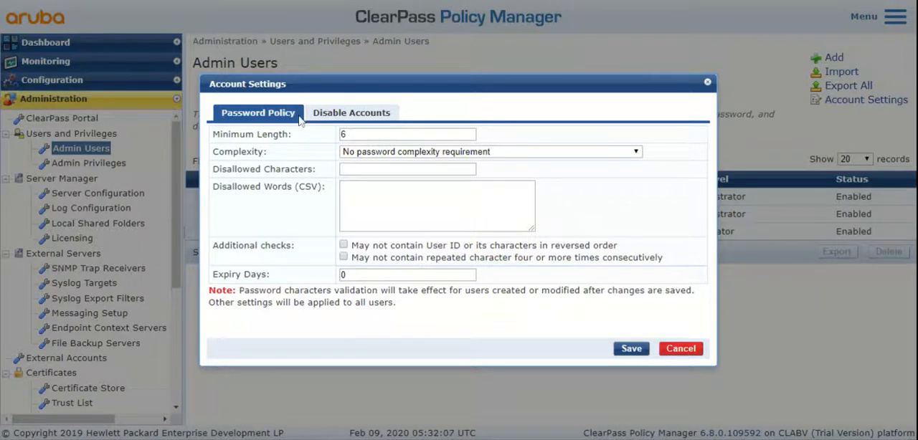
click(346, 115)
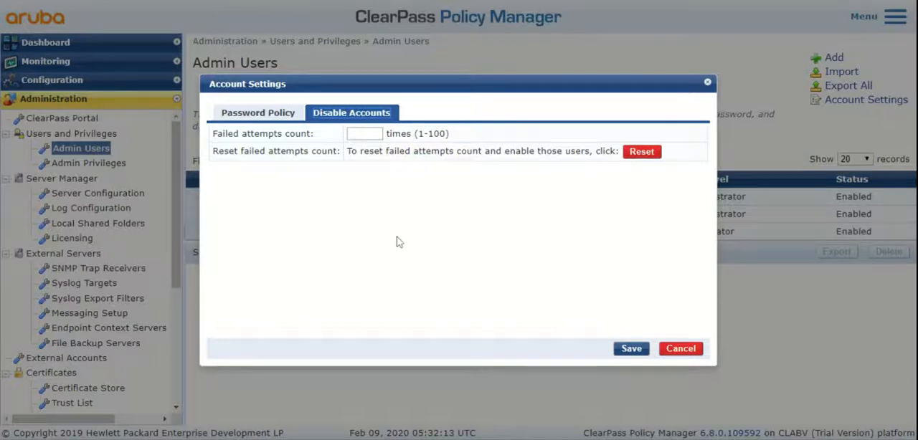
click(683, 351)
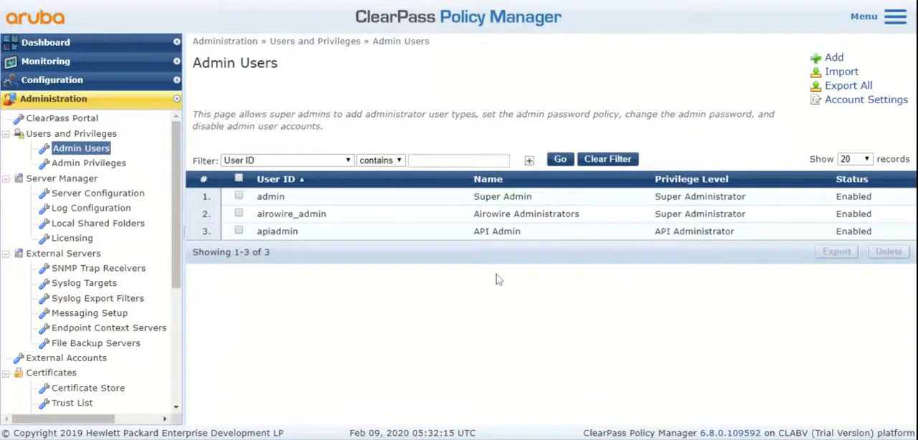
- Examine the Super Administrator privilege's general settings and its Policy Manager and Insight permissions, closing it without changes
click(99, 165)
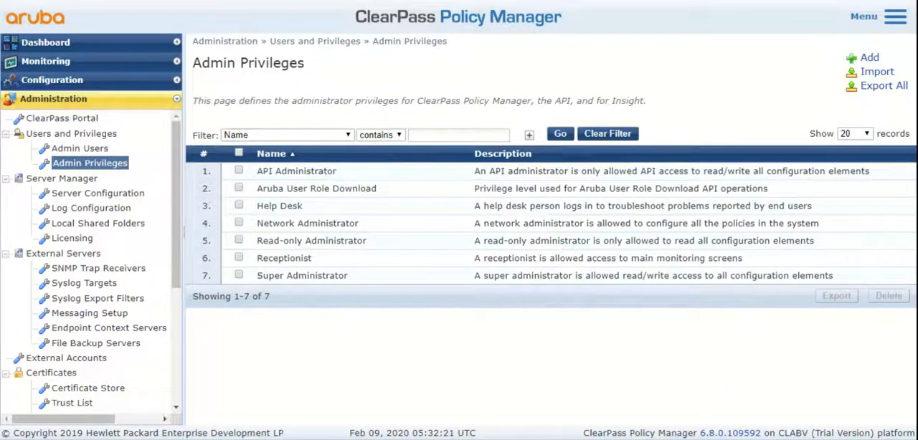
click(329, 278)
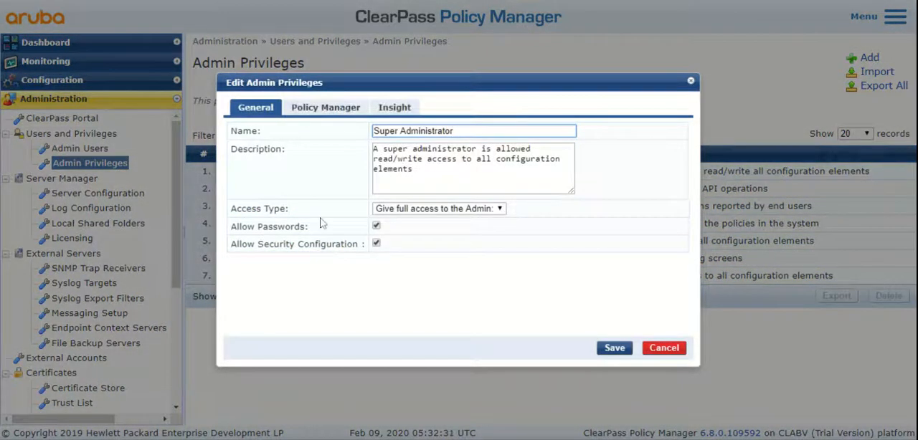
click(324, 109)
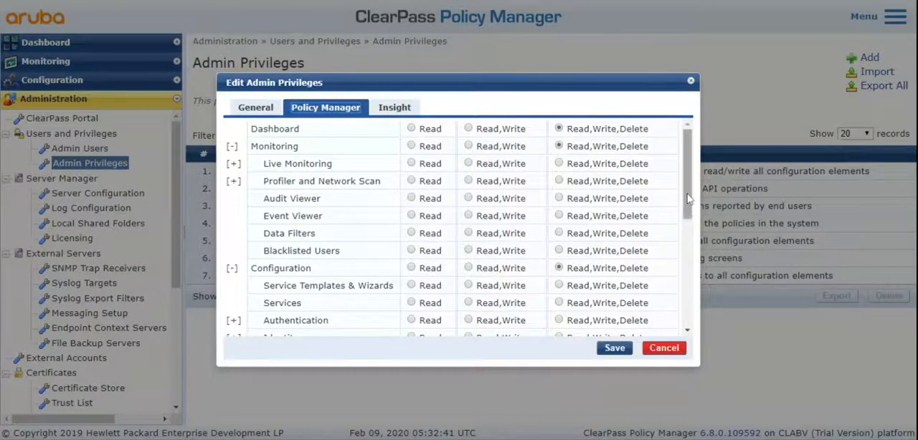
scroll(685, 197, down, 5)
scroll(680, 196, up, 5)
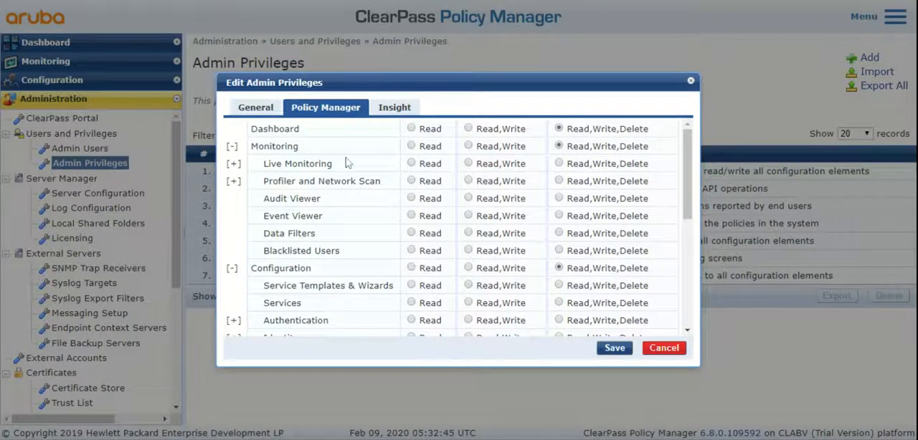
click(395, 106)
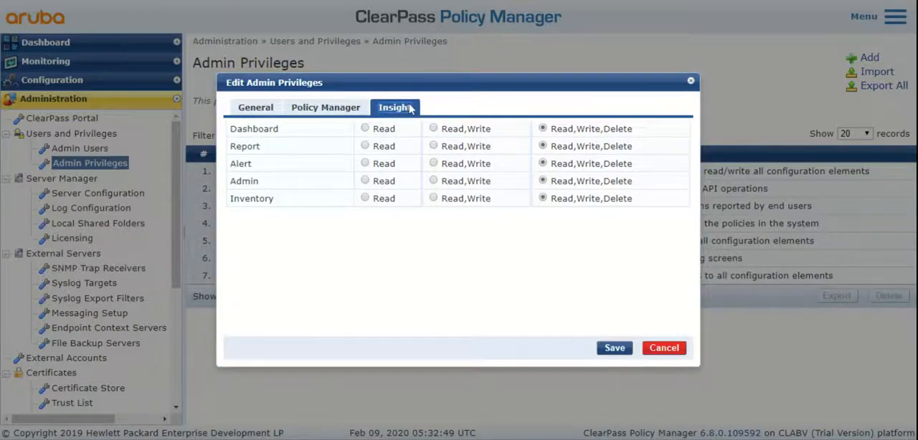
click(334, 107)
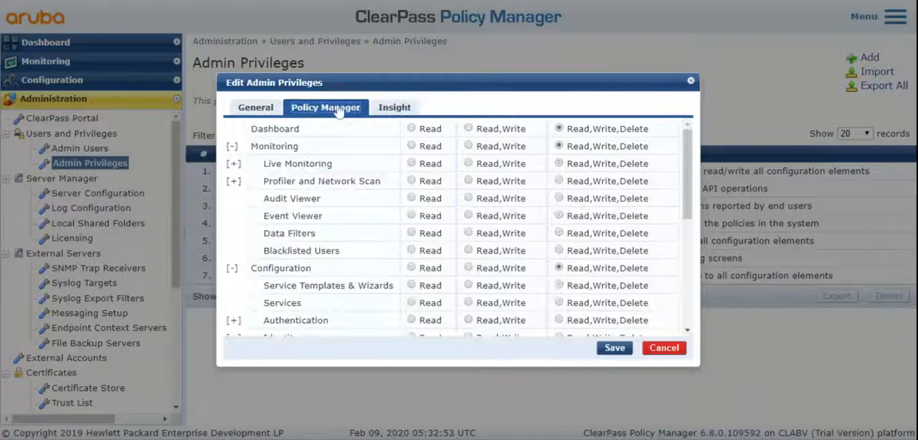
click(691, 84)
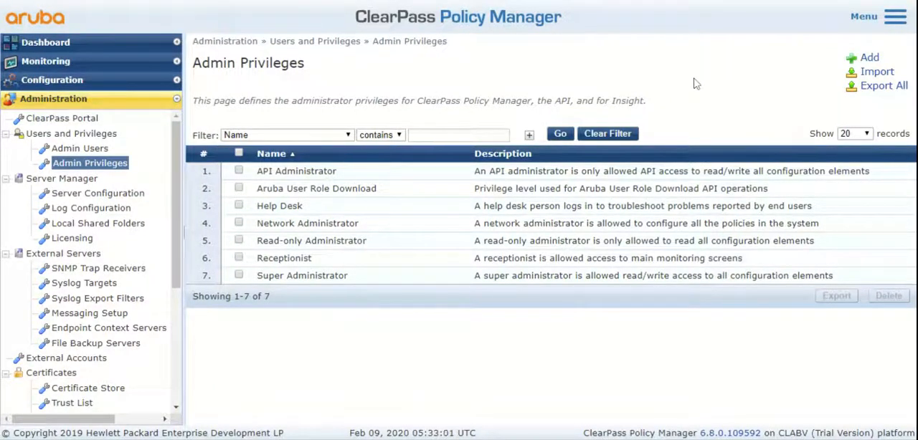
- Start a new admin privilege named Airowire Receptionist, keeping the access type that gives full access
click(868, 57)
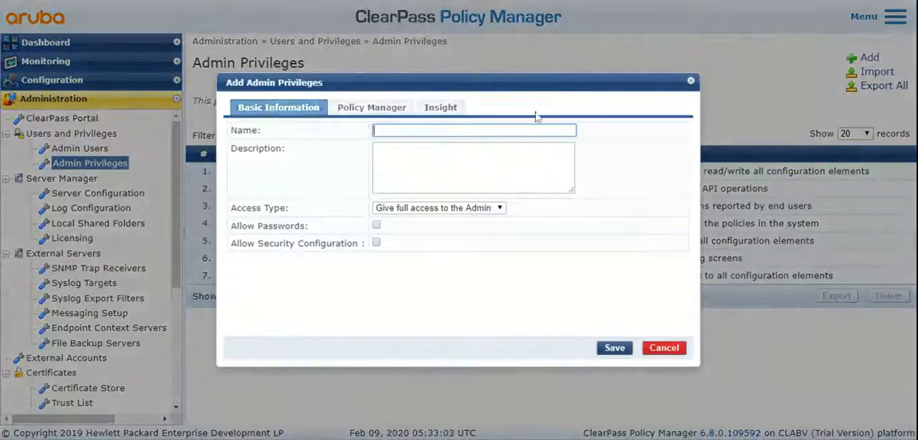
text(Airon)
text(ire )
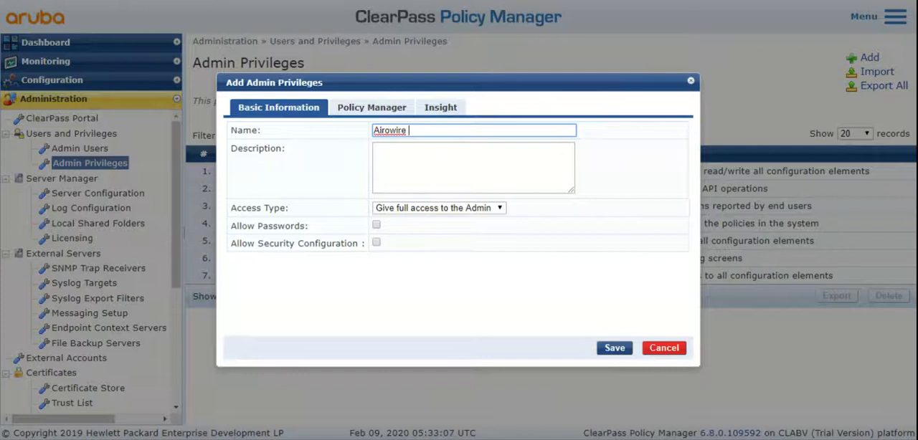
text(Receptionist)
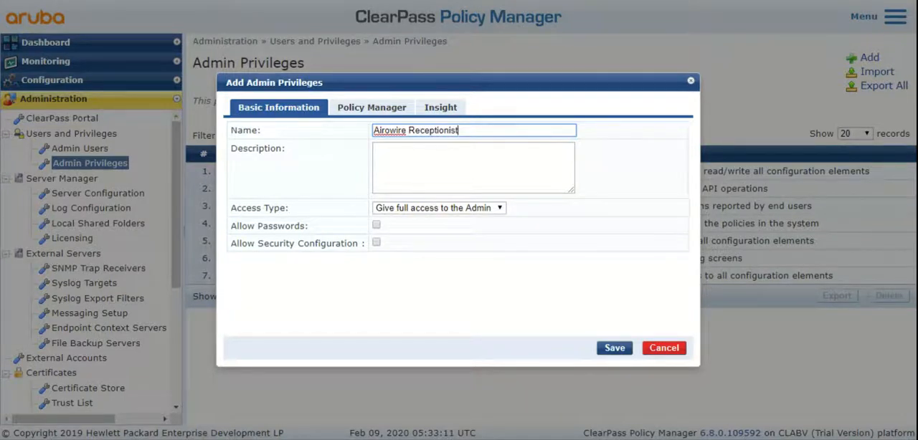
click(419, 210)
click(608, 262)
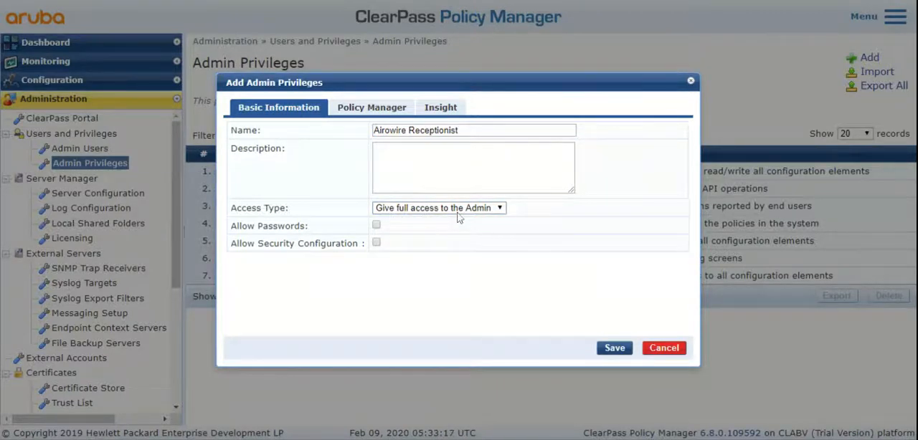
- Grant Read permission in Policy Manager for Live Monitoring, Access Tracker, Accounting, OnGuard Activity, Analysis & Trending and System Monitor
click(365, 114)
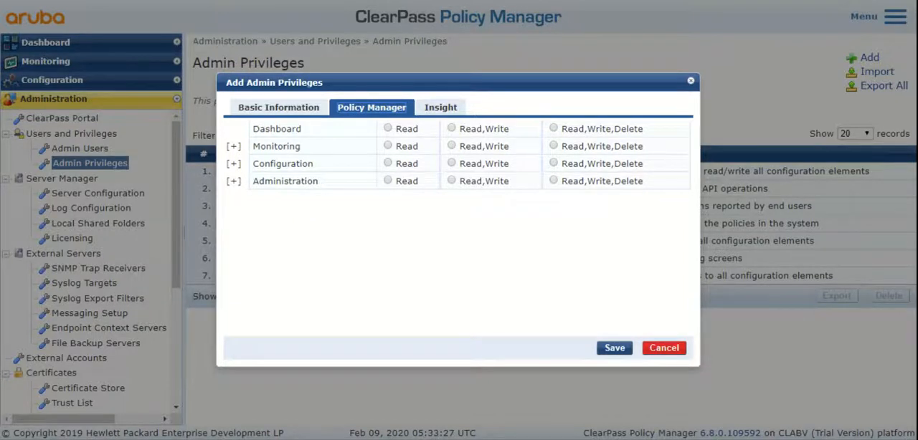
click(233, 146)
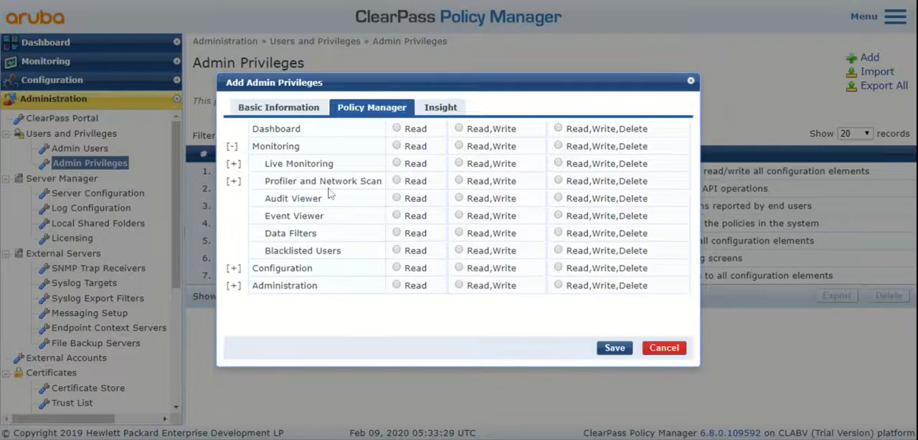
click(233, 164)
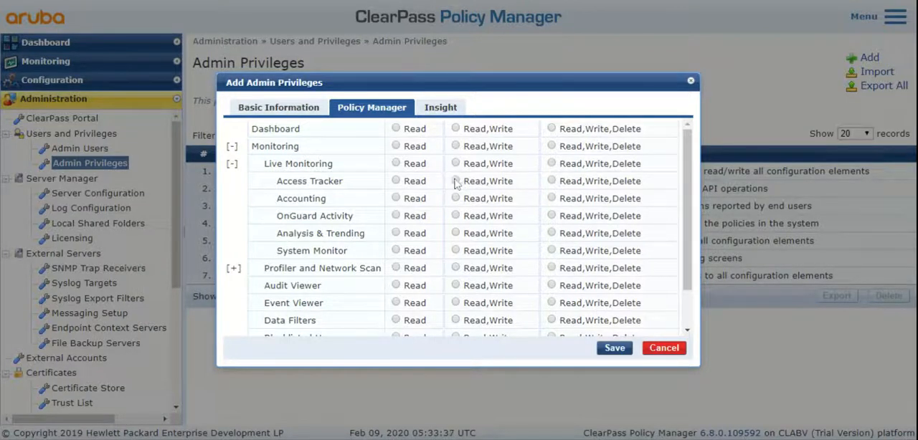
click(397, 182)
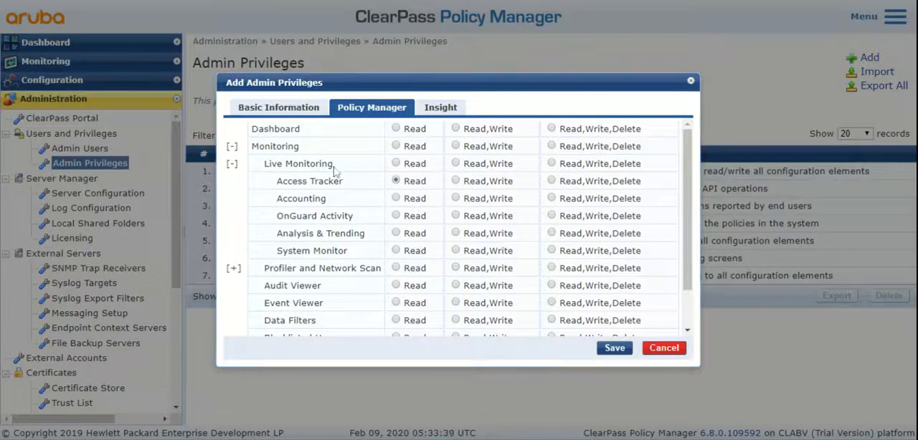
click(397, 165)
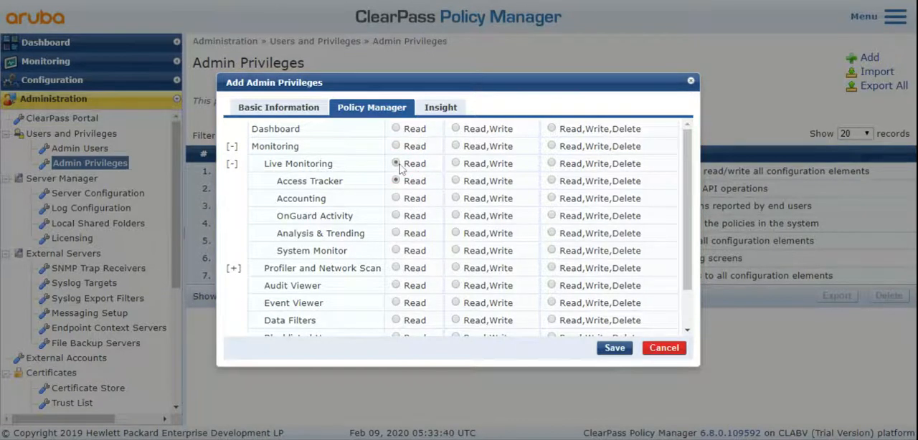
click(397, 199)
click(398, 216)
click(397, 233)
click(397, 251)
- Grant Read permission for Dashboard and Monitoring, and save the new privilege
click(686, 317)
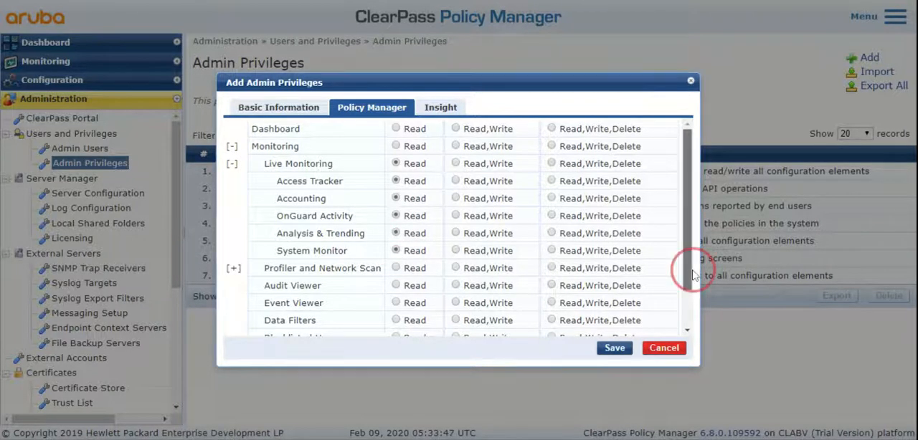
drag(689, 243, 686, 198)
click(396, 129)
click(397, 147)
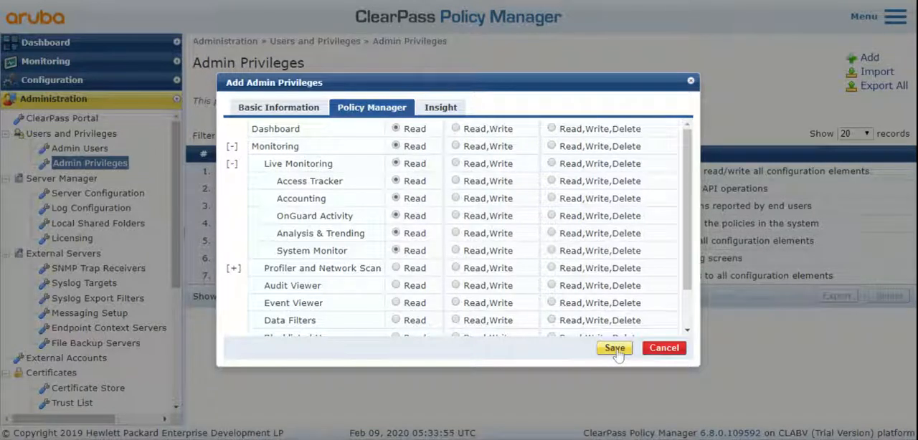
click(616, 350)
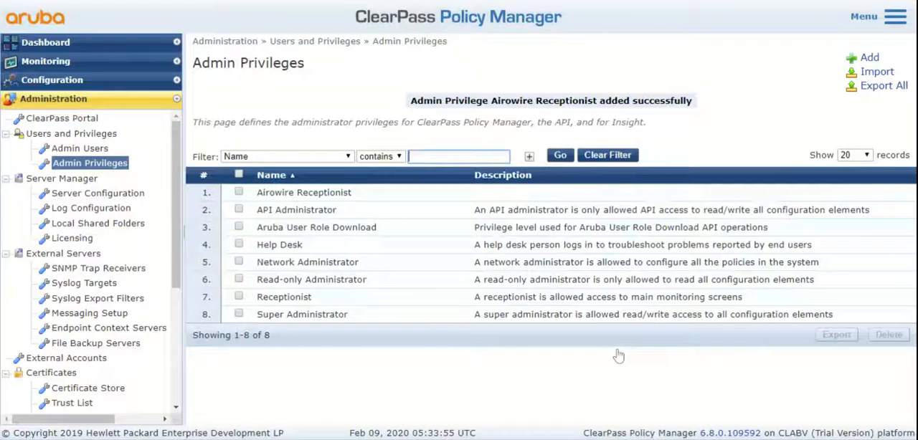
- Check the general settings of the saved Airowire Receptionist privilege and return to the list of admin users
click(335, 195)
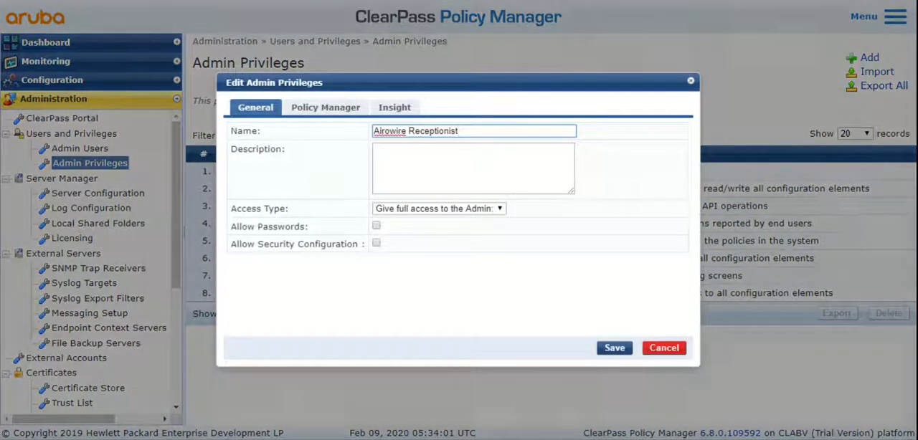
click(691, 81)
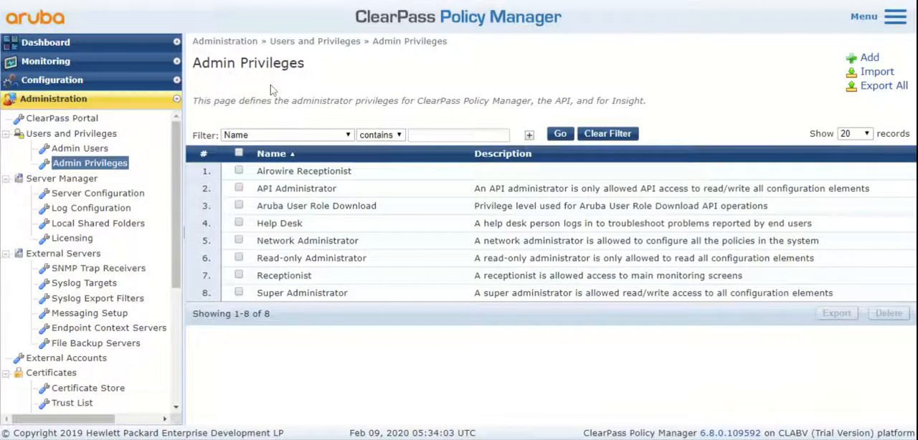
click(96, 149)
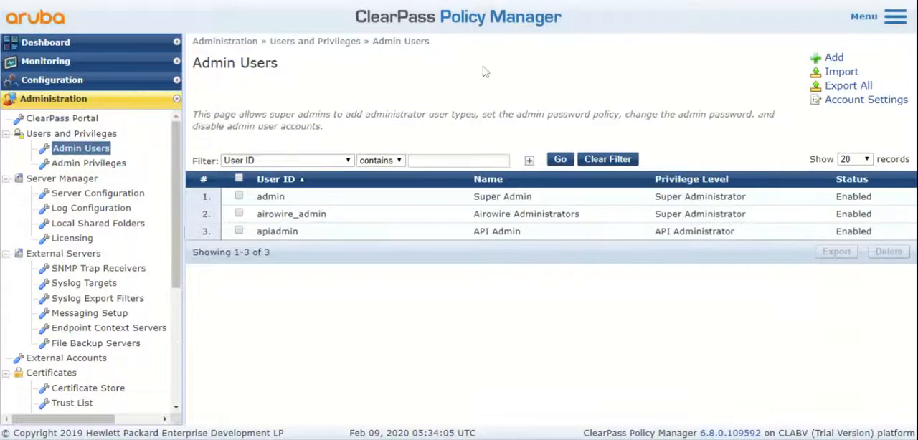